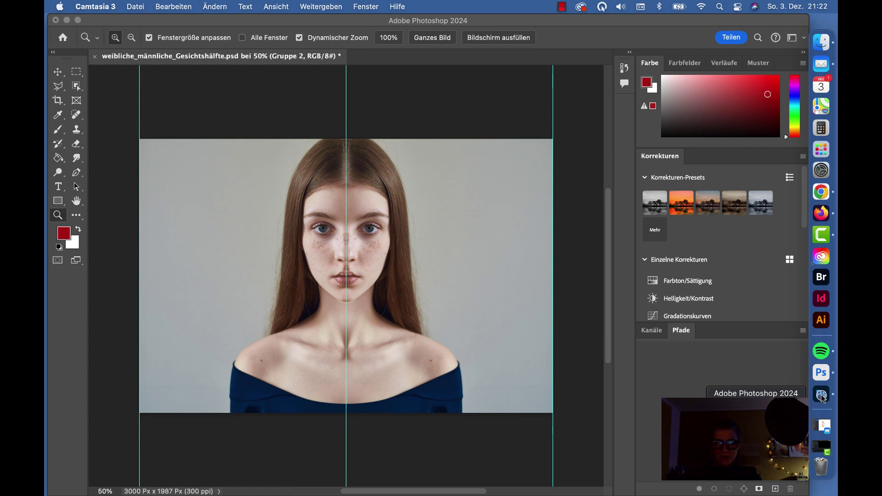
- Switch back to the Photoshop portrait document showing Gruppe 1, Gruppe 2 and Ebene 0
{"action": "left_click", "coordinate": [277, 7]}
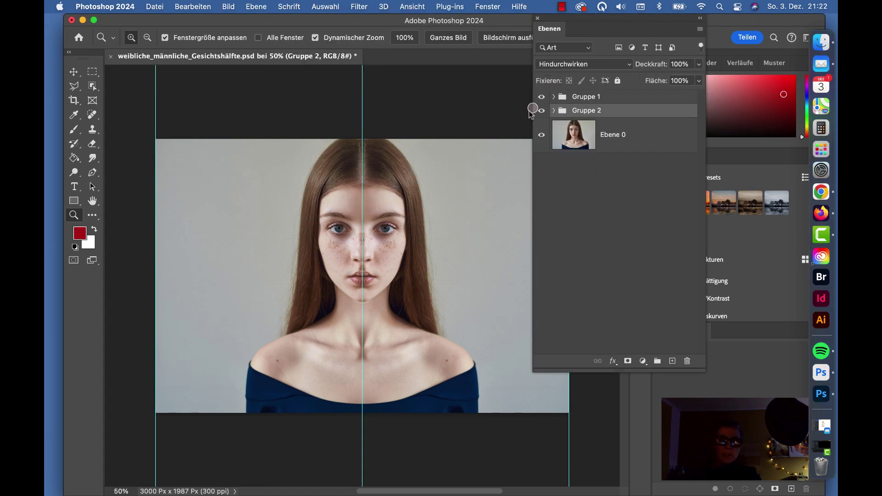
{"action": "left_click", "coordinate": [541, 97]}
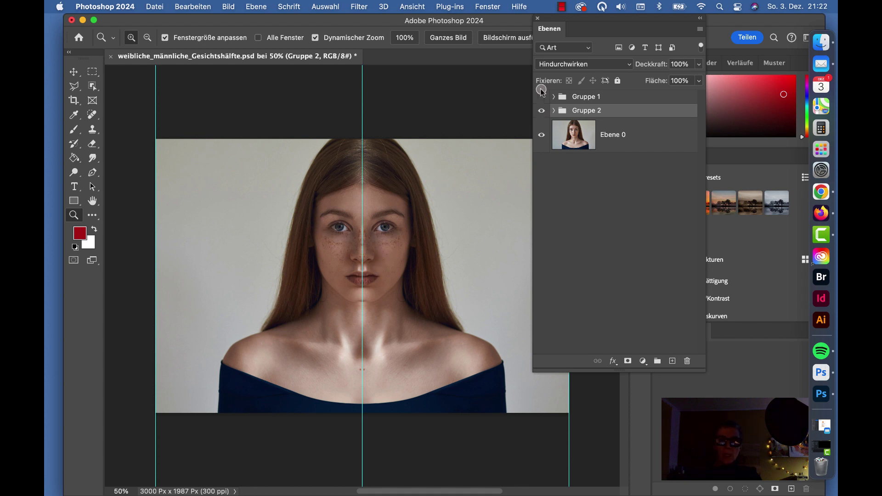
{"action": "left_click", "coordinate": [542, 98]}
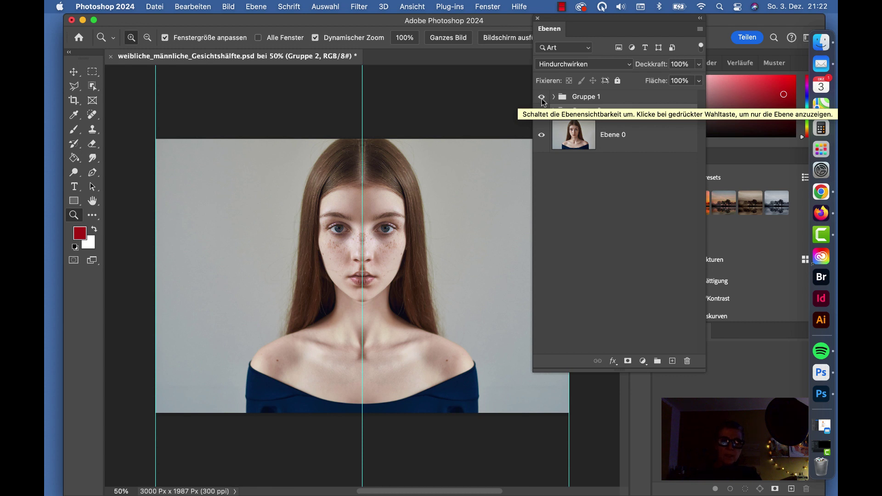
{"action": "left_click", "coordinate": [541, 97]}
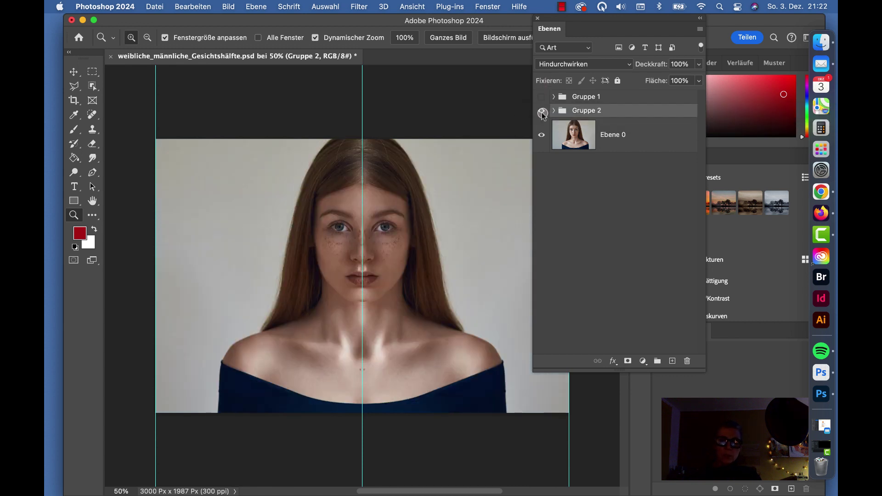
{"action": "left_click", "coordinate": [540, 111]}
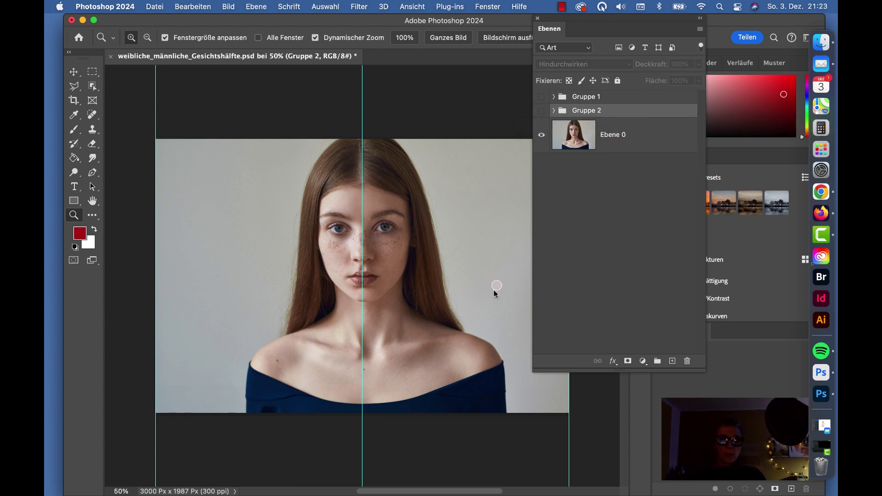
{"action": "left_click", "coordinate": [541, 111]}
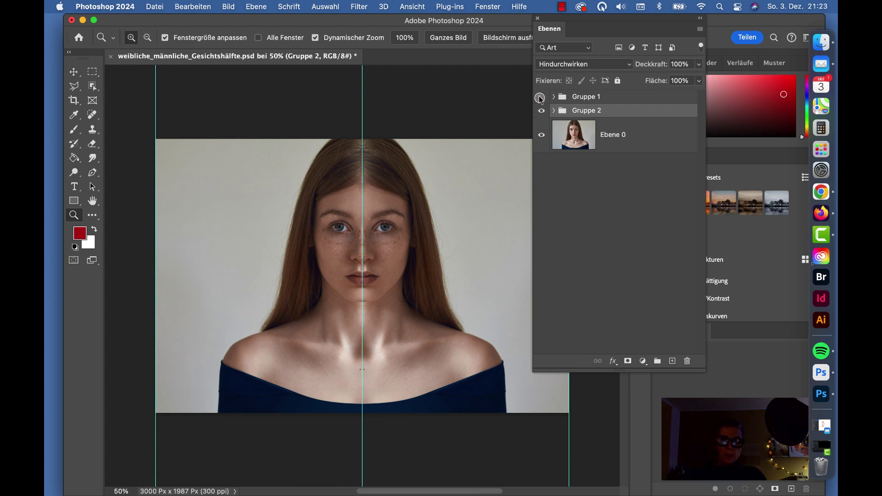
{"action": "left_click", "coordinate": [541, 96]}
{"action": "left_click", "coordinate": [593, 96], "text": "shift"}
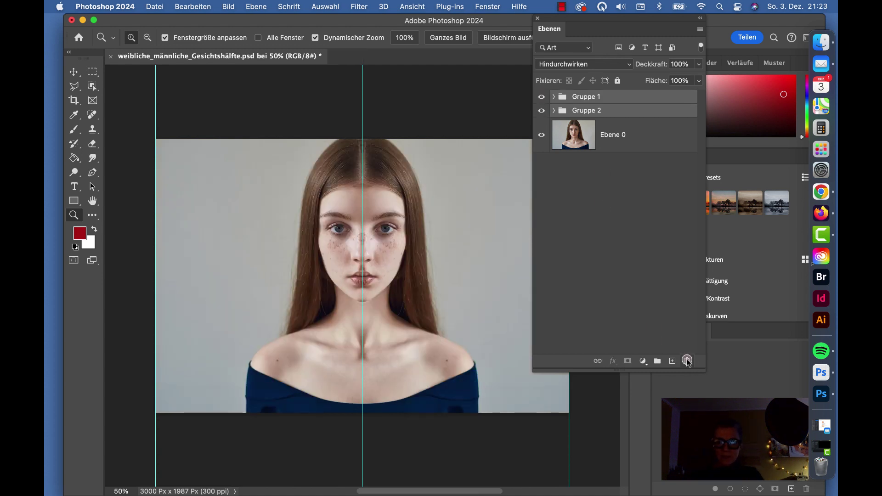
- Delete Gruppe 1 and Gruppe 2, leaving only Ebene 0, and move the layers panel right
{"action": "left_click", "coordinate": [687, 361]}
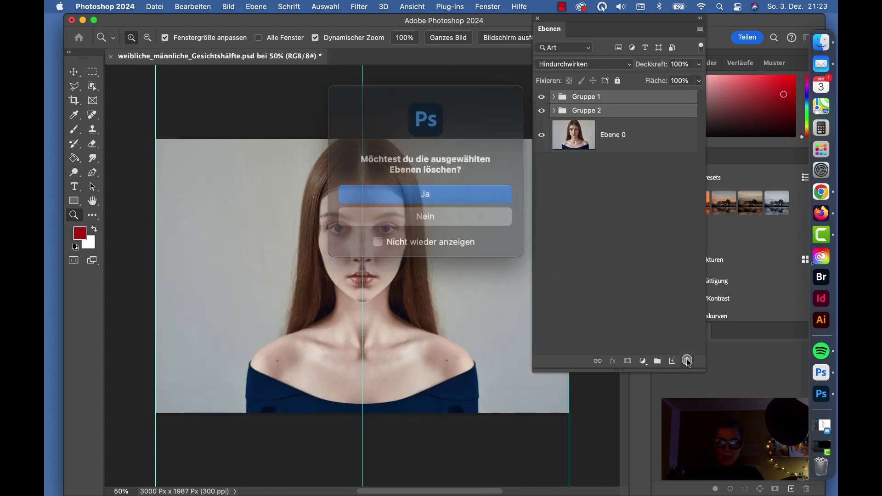
{"action": "left_click", "coordinate": [429, 191]}
{"action": "left_click", "coordinate": [637, 67]}
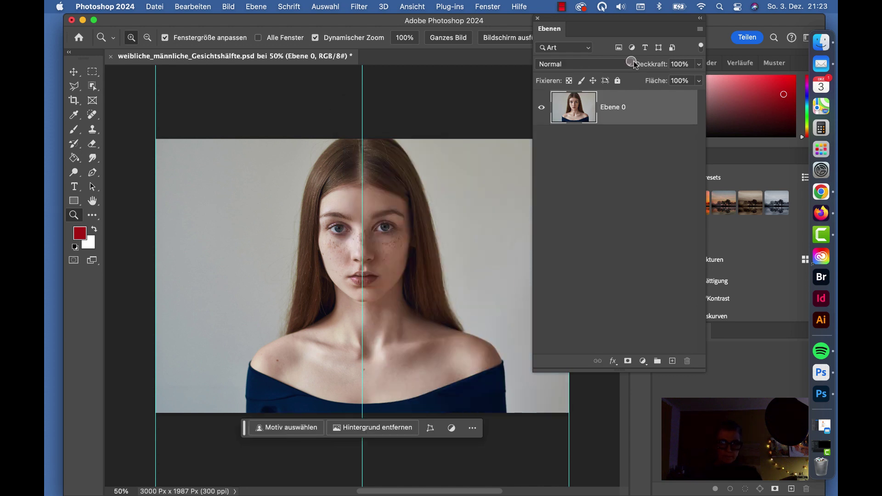
{"action": "left_click", "coordinate": [596, 18]}
{"action": "left_click_drag", "start_coordinate": [596, 18], "coordinate": [639, 18]}
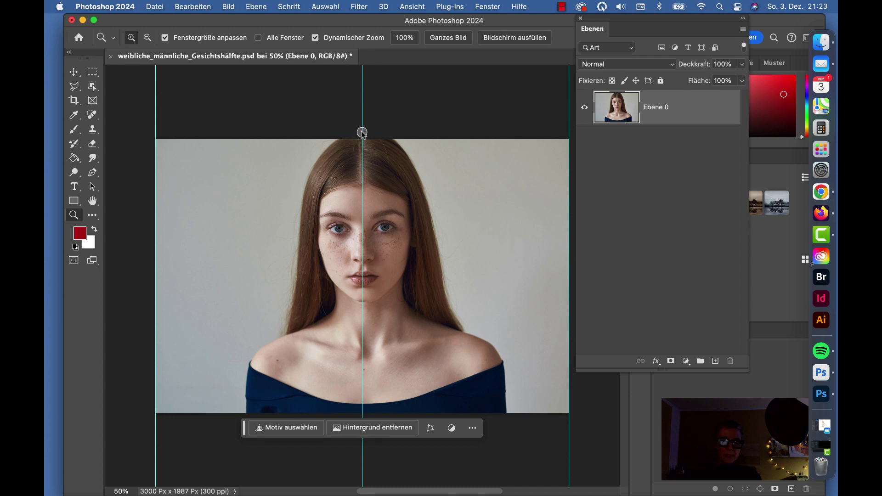
{"action": "left_click", "coordinate": [349, 434]}
- Create a new guide layout with 2 columns, no gutter and rows turned off
{"action": "left_click", "coordinate": [409, 6]}
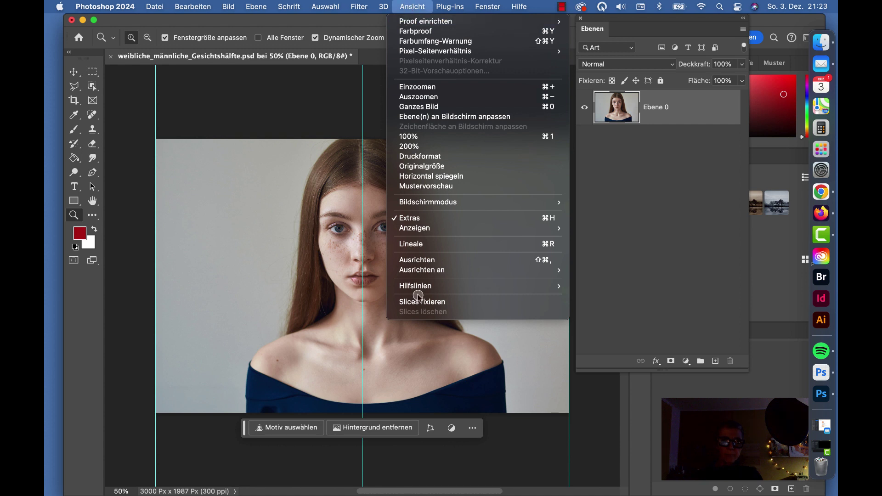
{"action": "mouse_move", "coordinate": [415, 285]}
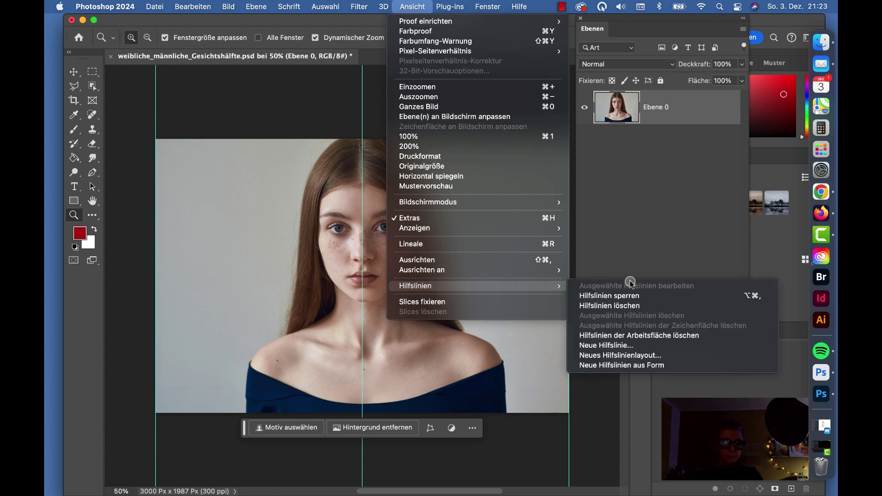
{"action": "left_click", "coordinate": [618, 356]}
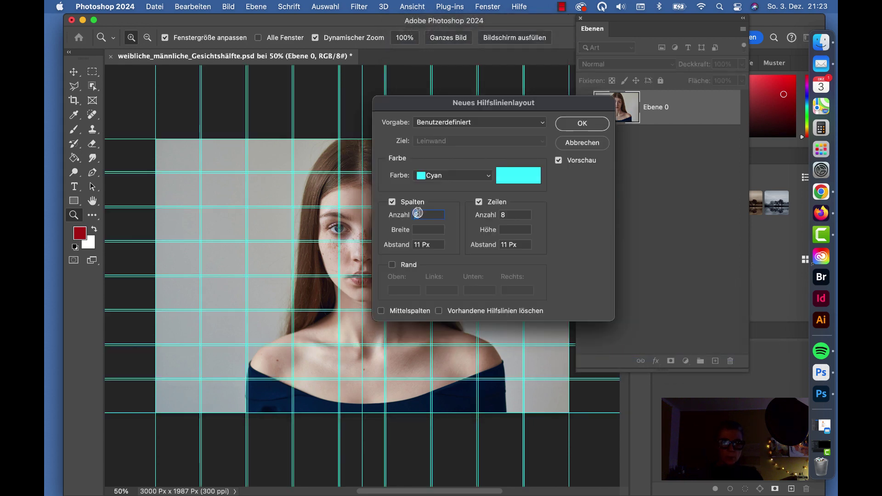
{"action": "left_click", "coordinate": [478, 202]}
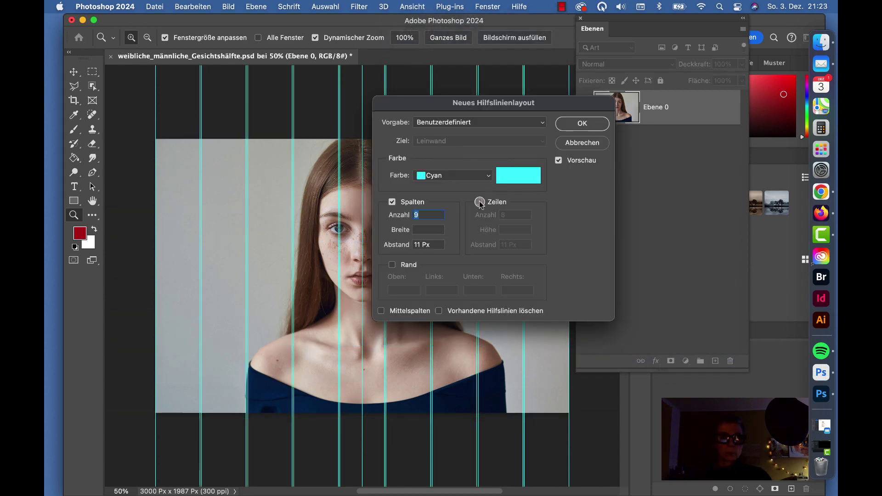
{"action": "type", "text": "2"}
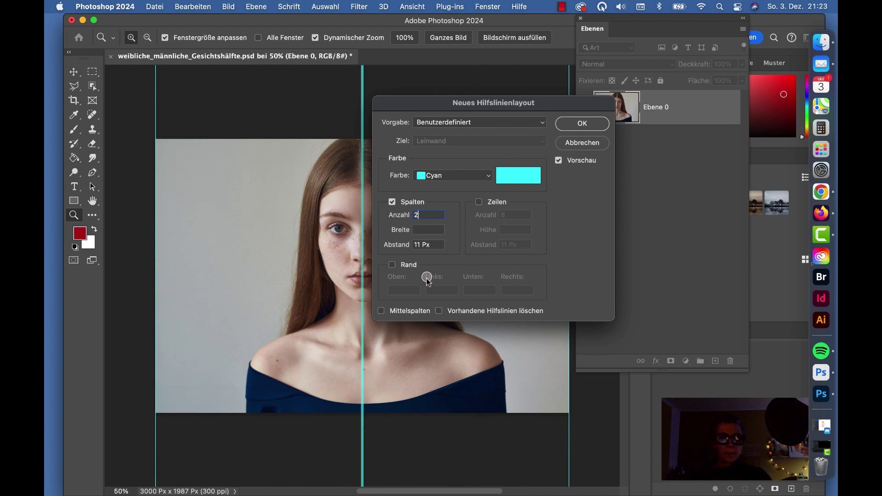
{"action": "left_click", "coordinate": [434, 244]}
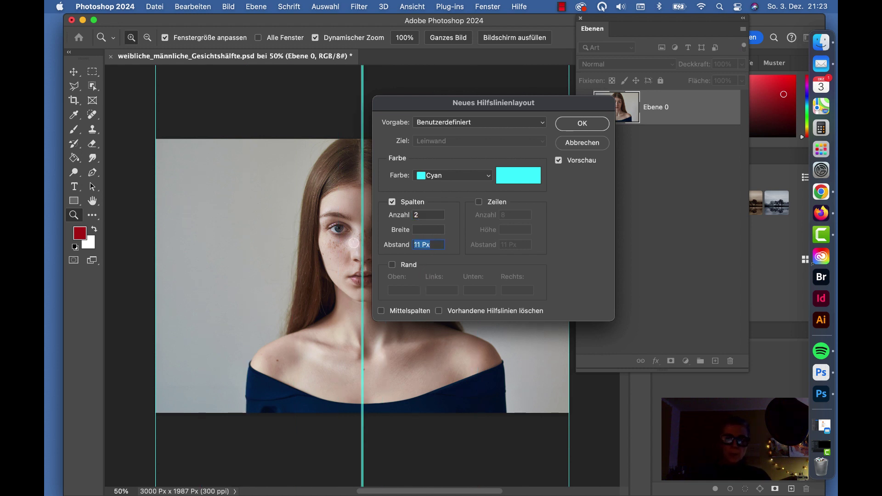
{"action": "key", "text": "BackSpace"}
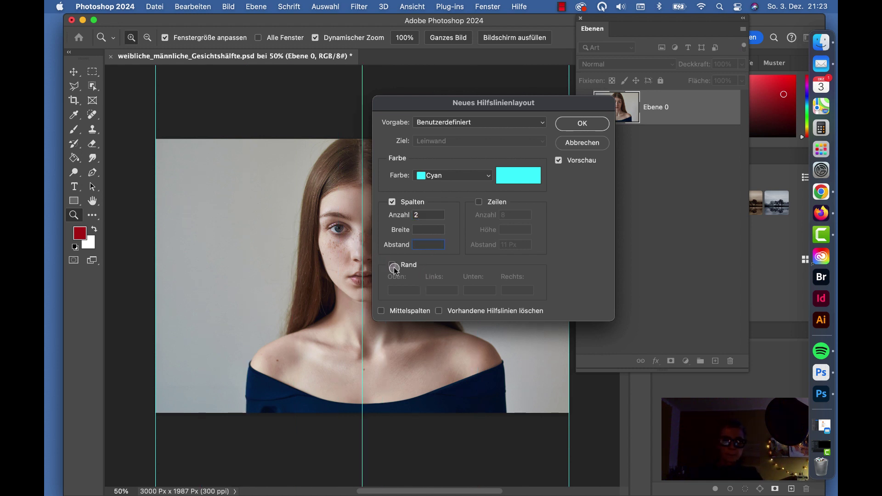
{"action": "left_click", "coordinate": [592, 127]}
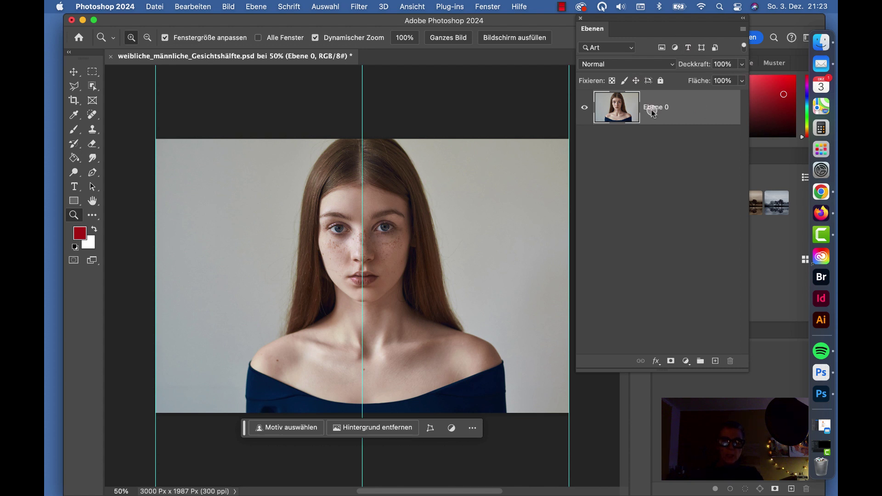
- With the Move tool, drag the portrait layer Ebene 0 roughly into position
{"action": "double_click", "coordinate": [701, 106]}
{"action": "left_click", "coordinate": [753, 85]}
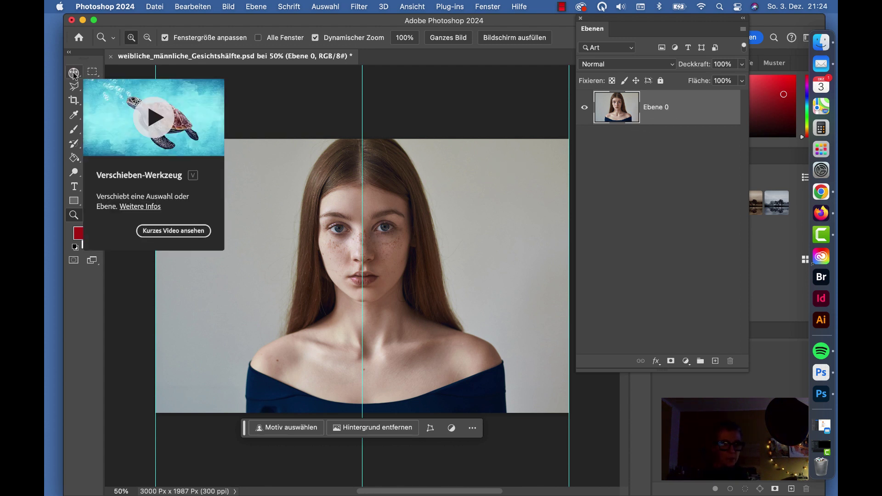
{"action": "left_click", "coordinate": [74, 73]}
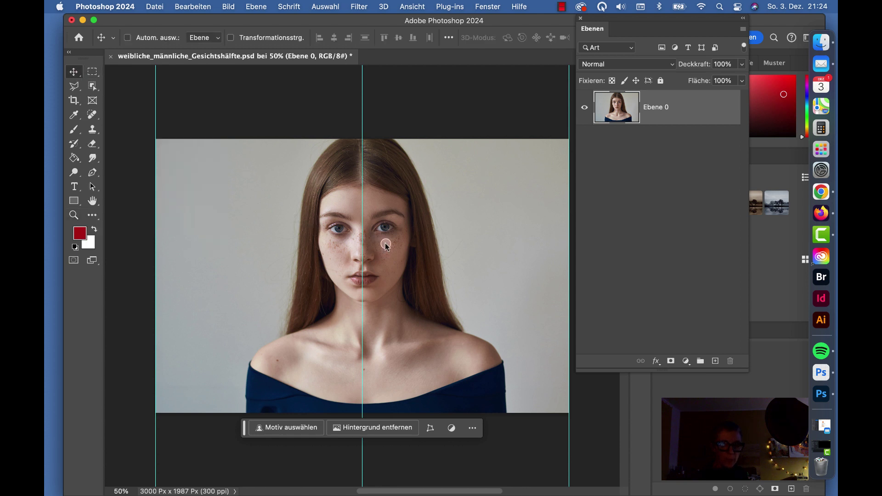
{"action": "left_click_drag", "start_coordinate": [311, 258], "coordinate": [312, 265]}
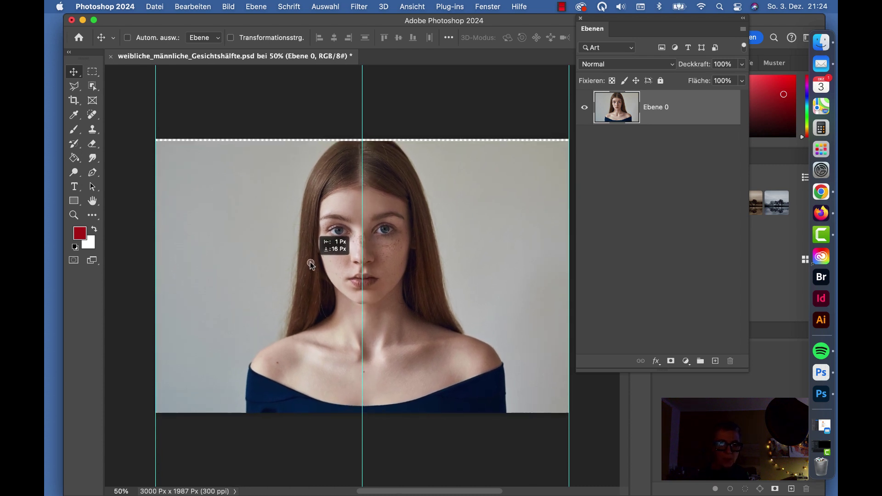
{"action": "left_click_drag", "start_coordinate": [312, 264], "coordinate": [309, 263]}
- Nudge Ebene 0 with the arrow keys until the face centre sits on the middle guide
{"action": "key", "text": "Right"}
{"action": "key", "text": "Right"}
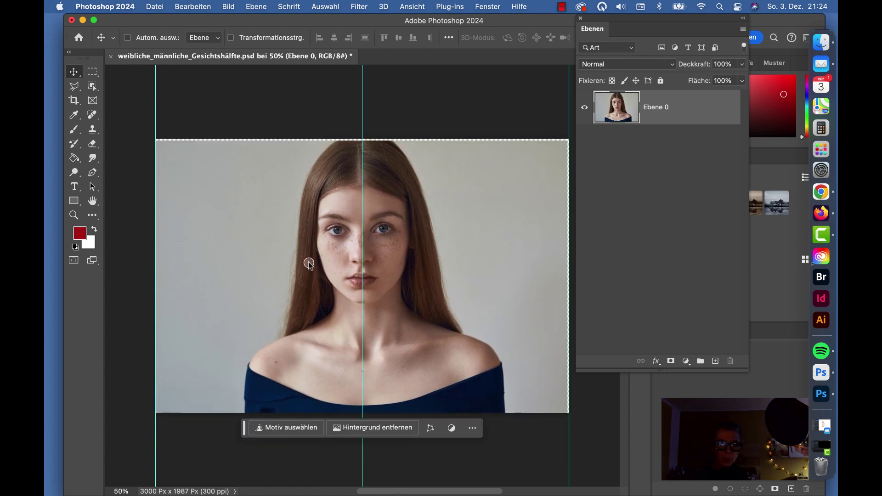
{"action": "key", "text": "Right"}
{"action": "key", "text": "Right"}
{"action": "key", "text": "Right"}
{"action": "key", "text": "Right"}
{"action": "key", "text": "Right"}
{"action": "key", "text": "Right"}
{"action": "key", "text": "Right"}
{"action": "key", "text": "Right"}
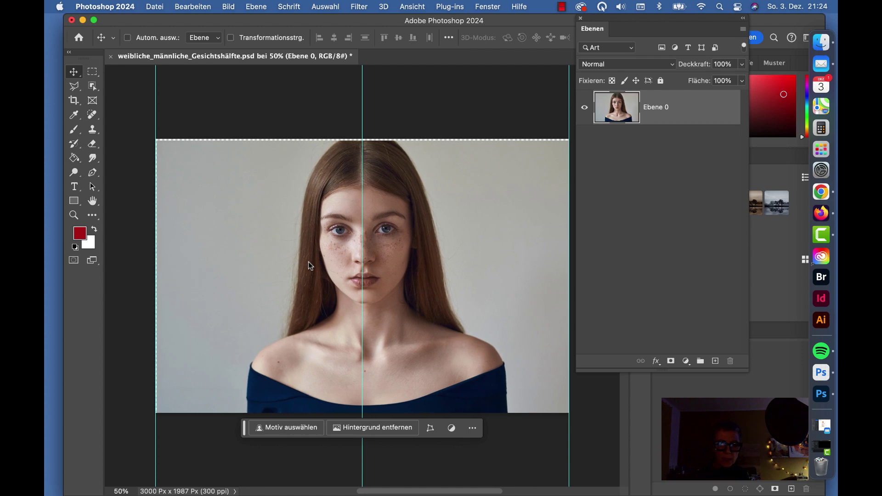
{"action": "key", "text": "Right"}
{"action": "key", "text": "Right"}
{"action": "key", "text": "Right"}
{"action": "key", "text": "Left"}
{"action": "key", "text": "Left"}
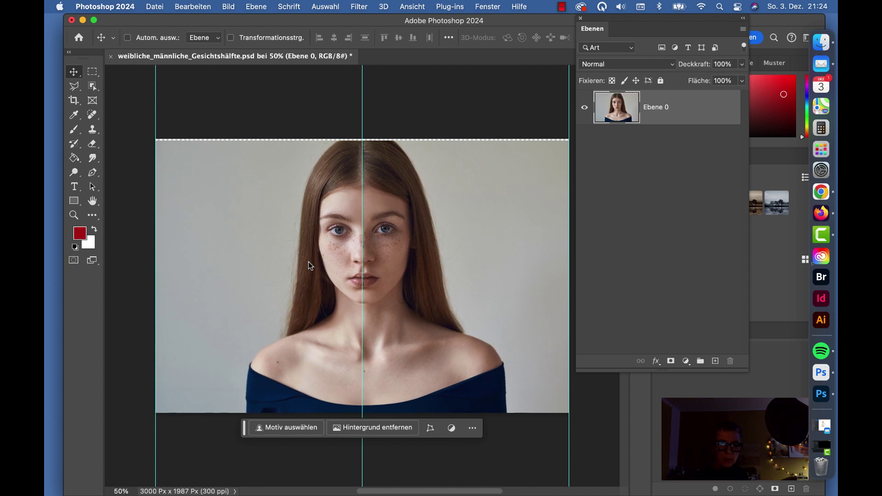
{"action": "key", "text": "Up"}
{"action": "key", "text": "Up"}
{"action": "key", "text": "Up"}
{"action": "key", "text": "Up"}
{"action": "key", "text": "Up"}
{"action": "key", "text": "Up"}
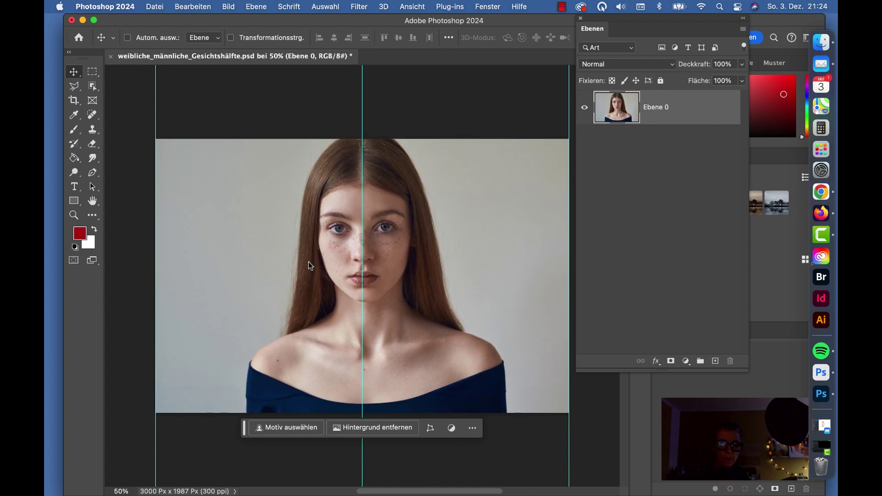
{"action": "key", "text": "Up"}
{"action": "key", "text": "Right"}
{"action": "key", "text": "Left"}
{"action": "key", "text": "Left"}
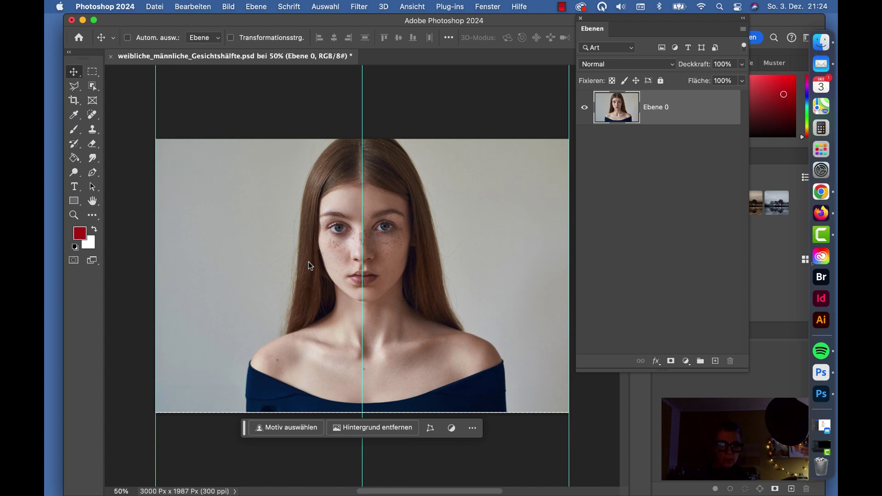
{"action": "key", "text": "Left"}
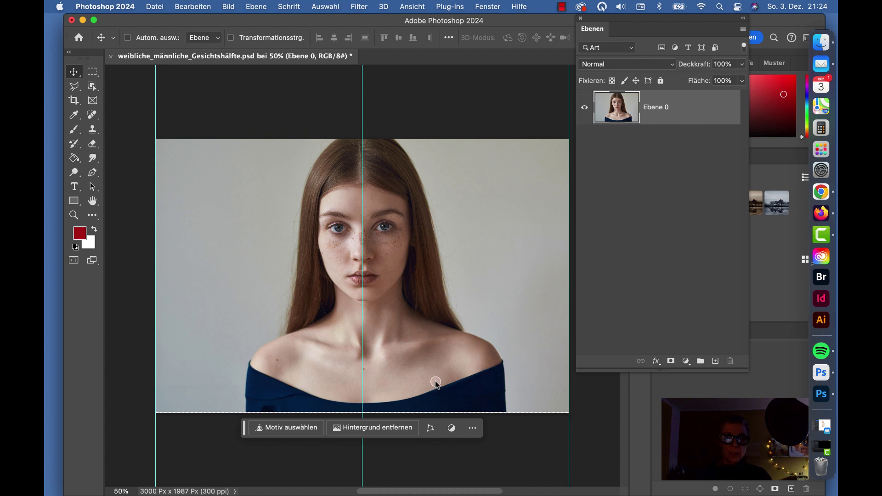
- Delete a narrow strip along the portrait's left edge to transparency
{"action": "left_click", "coordinate": [92, 72]}
{"action": "left_click_drag", "start_coordinate": [175, 138], "coordinate": [119, 404]}
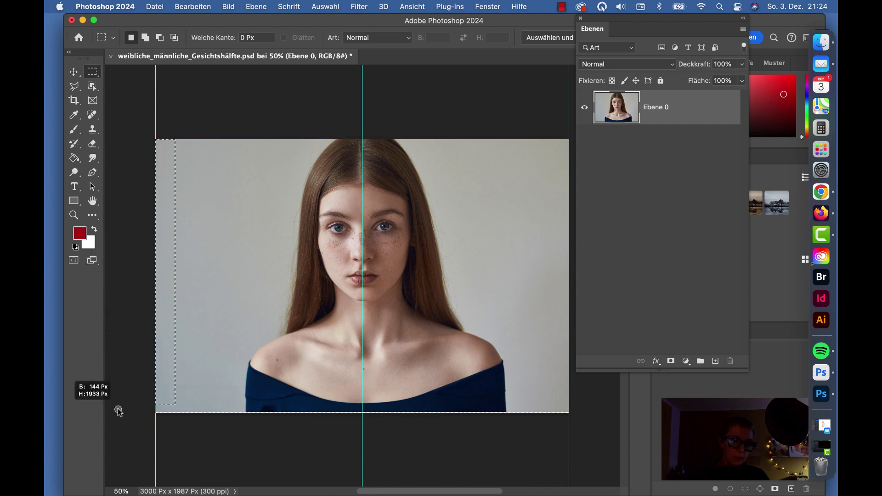
{"action": "left_click_drag", "start_coordinate": [119, 404], "coordinate": [115, 425]}
{"action": "key", "text": "BackSpace"}
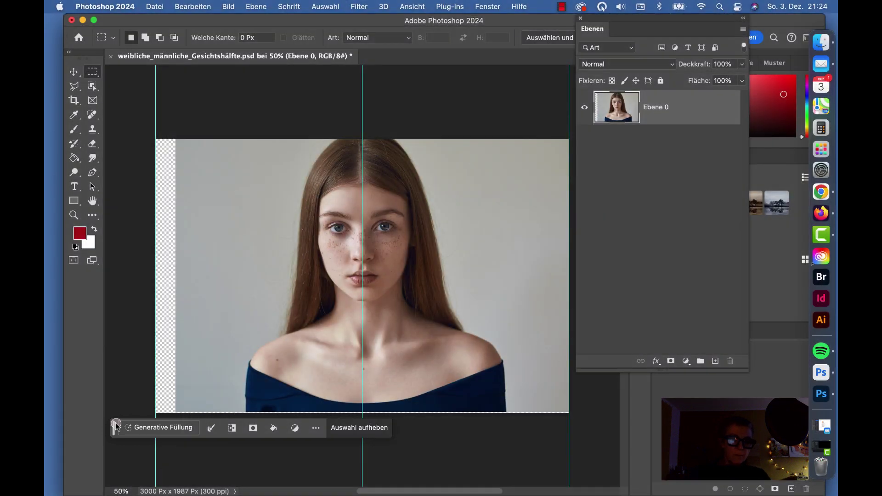
- Deselect, then marquee the empty transparent strip at the left edge again
{"action": "left_click", "coordinate": [115, 424]}
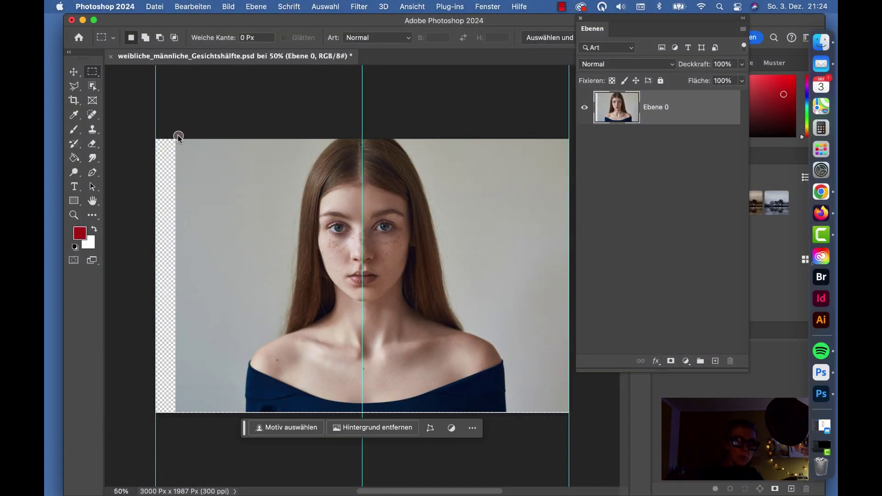
{"action": "left_click_drag", "start_coordinate": [178, 136], "coordinate": [111, 426]}
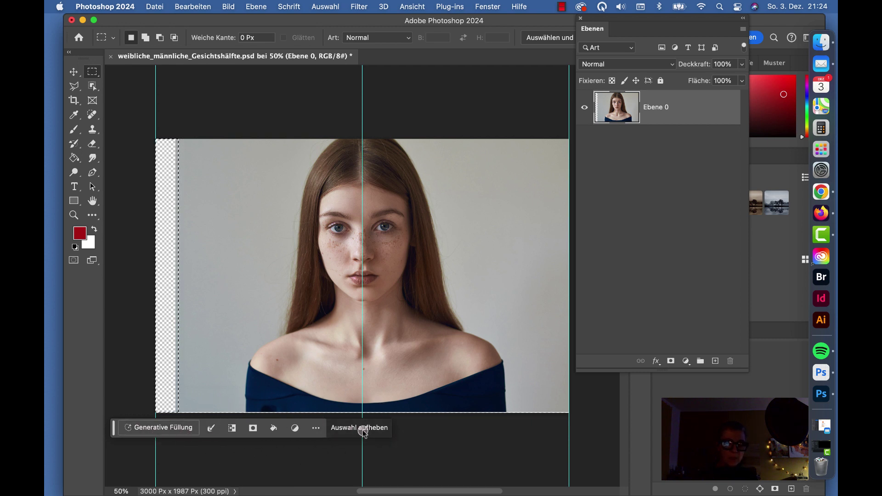
{"action": "left_click", "coordinate": [488, 6]}
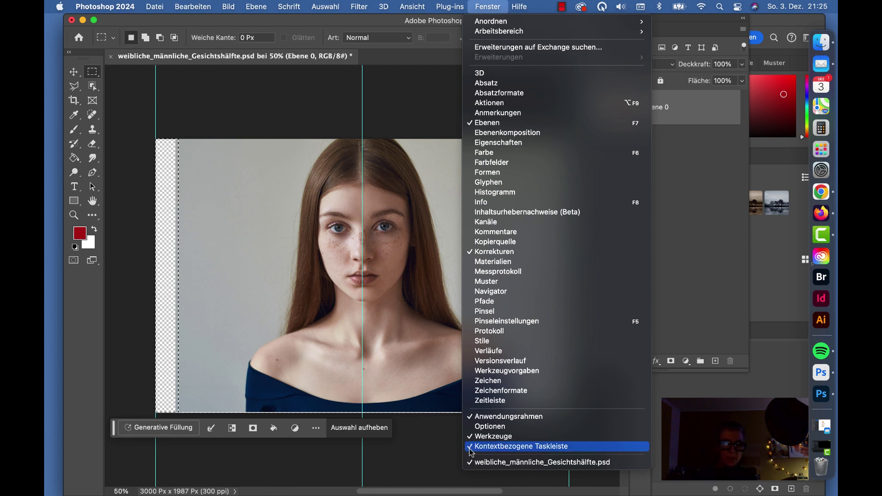
- Run Generative Füllung with an empty prompt to fill the selected left strip
{"action": "left_click", "coordinate": [150, 431]}
{"action": "left_click", "coordinate": [150, 431]}
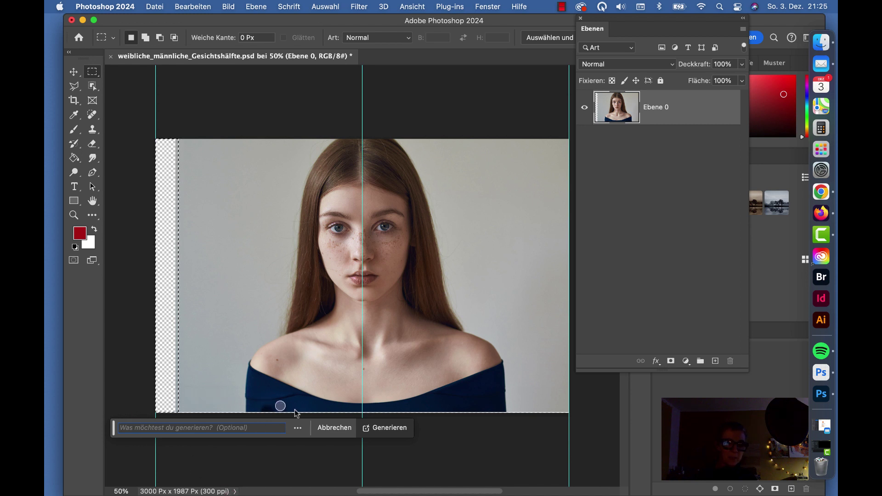
{"action": "left_click", "coordinate": [393, 428]}
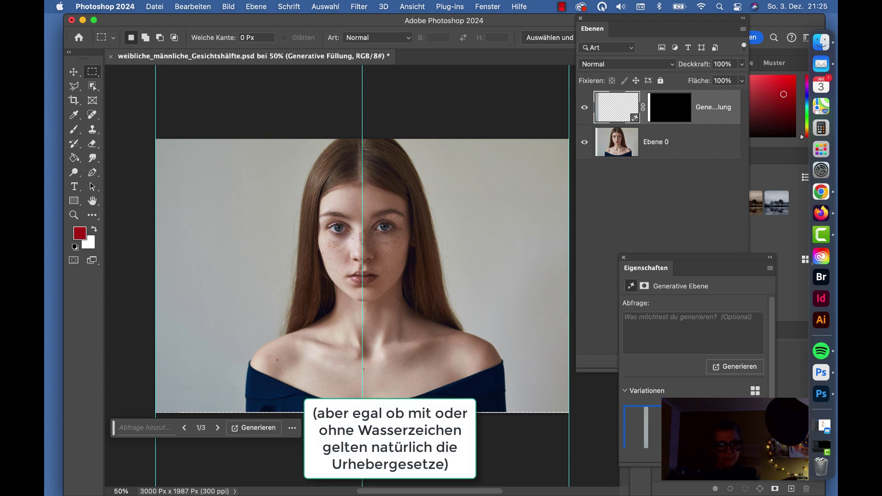
- Select the original Ebene 0 layer below the generative fill layer
{"action": "left_click", "coordinate": [656, 164]}
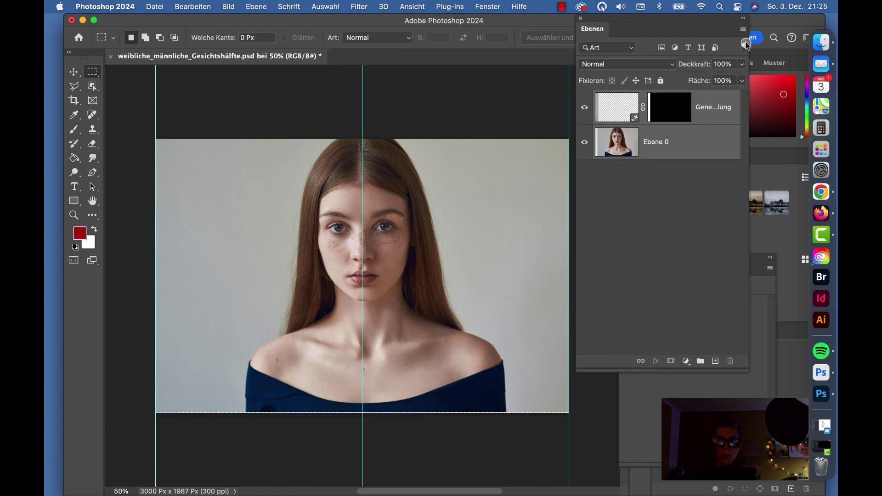
{"action": "left_click", "coordinate": [673, 111]}
{"action": "left_click", "coordinate": [657, 135]}
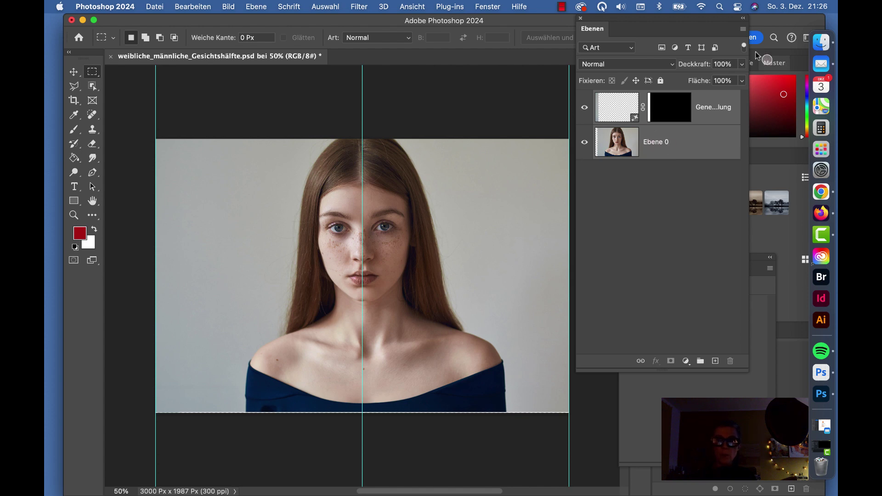
{"action": "left_click", "coordinate": [743, 30]}
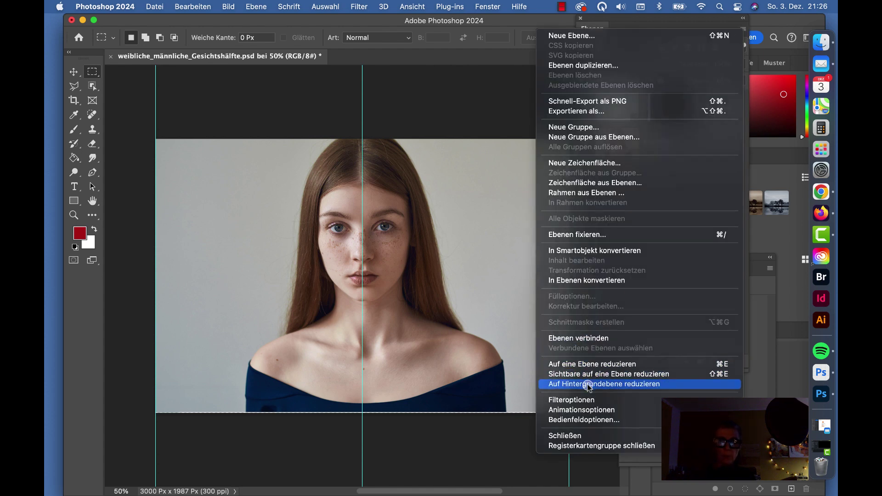
- Flatten the image, unlock the background as Ebene 0, and duplicate it as Ebene 0 Kopie
{"action": "left_click", "coordinate": [589, 384]}
{"action": "left_click", "coordinate": [690, 107]}
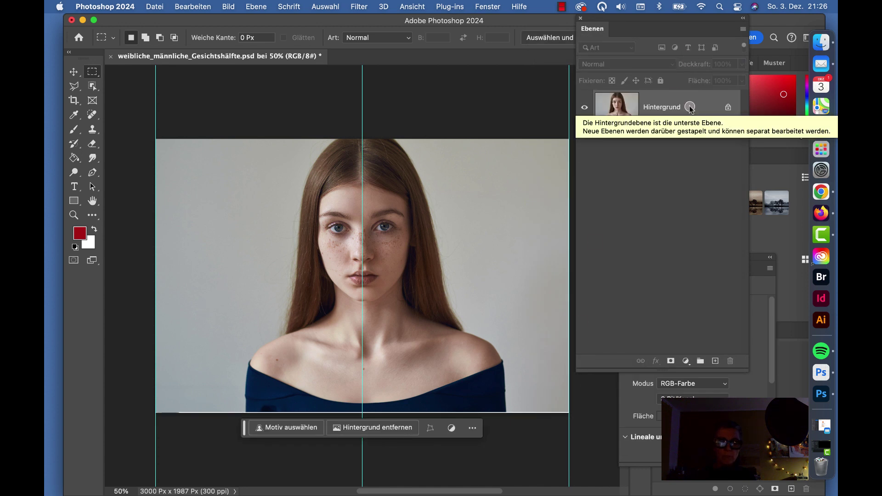
{"action": "double_click", "coordinate": [711, 105]}
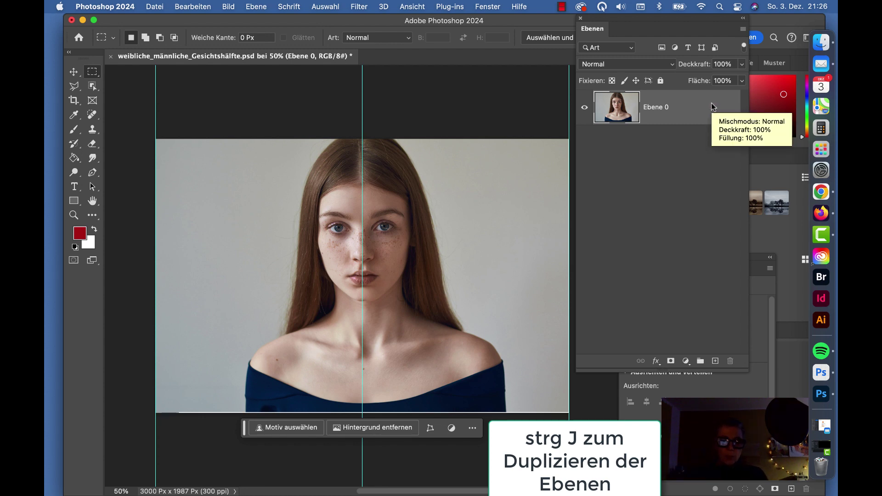
{"action": "key", "text": "super+j"}
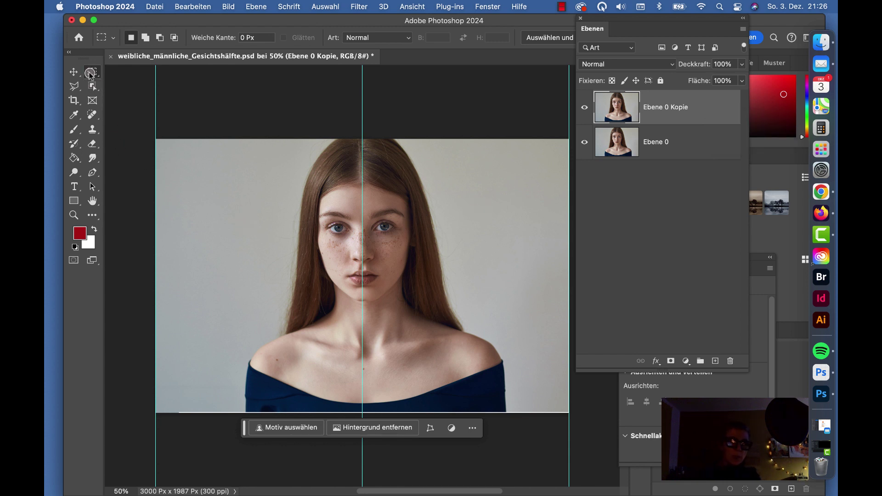
- Mask Ebene 0 Kopie to the right half from the centre guide, then toggle Ebene 0 to check
{"action": "left_click", "coordinate": [361, 138]}
{"action": "left_click_drag", "start_coordinate": [361, 138], "coordinate": [576, 423]}
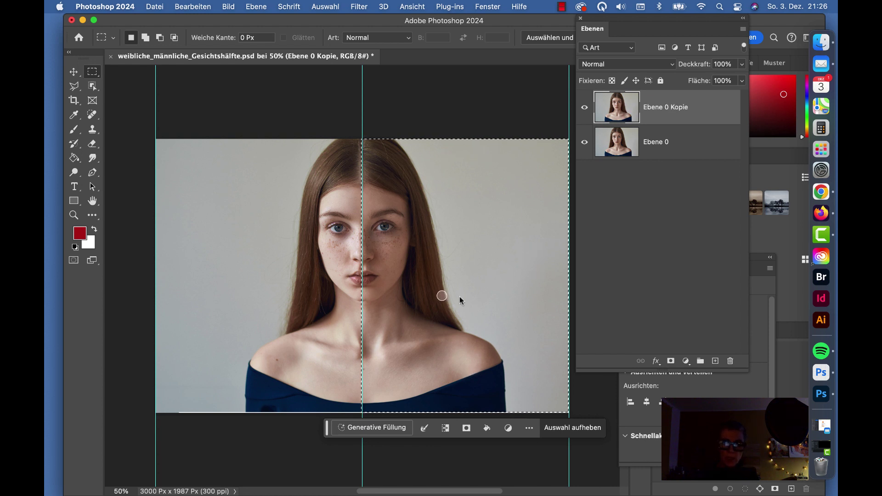
{"action": "left_click", "coordinate": [671, 361]}
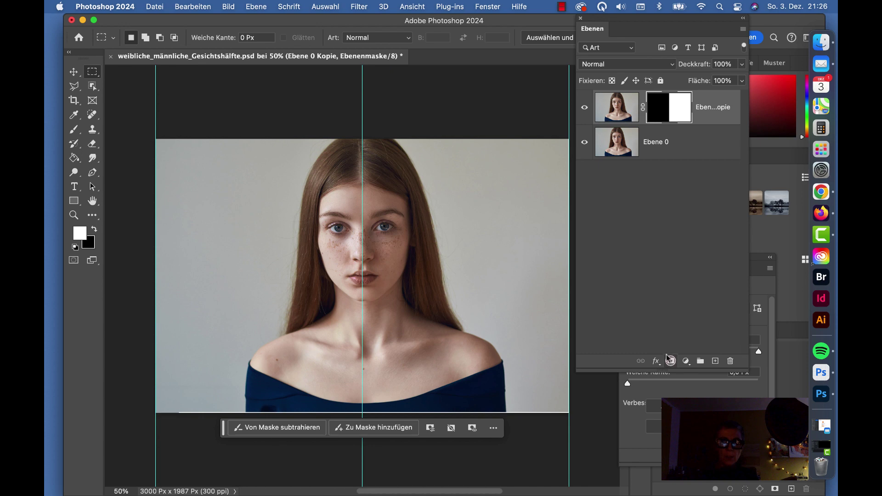
{"action": "left_click", "coordinate": [585, 142]}
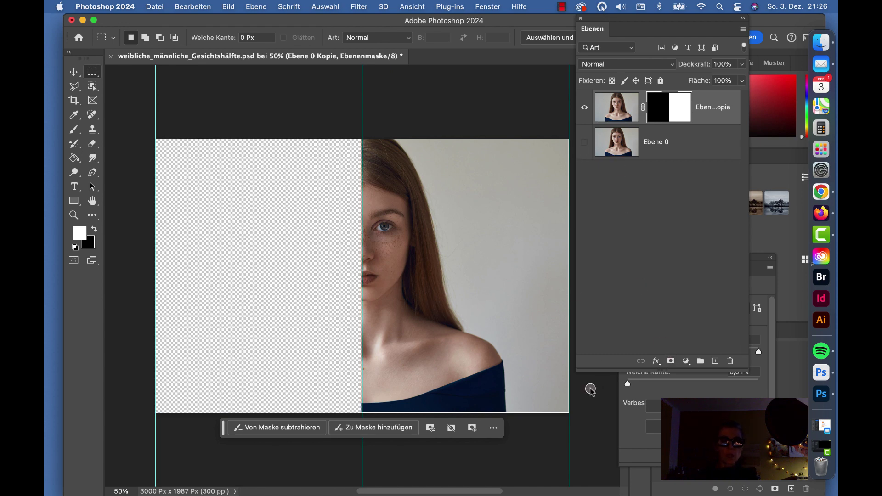
{"action": "left_click", "coordinate": [584, 143]}
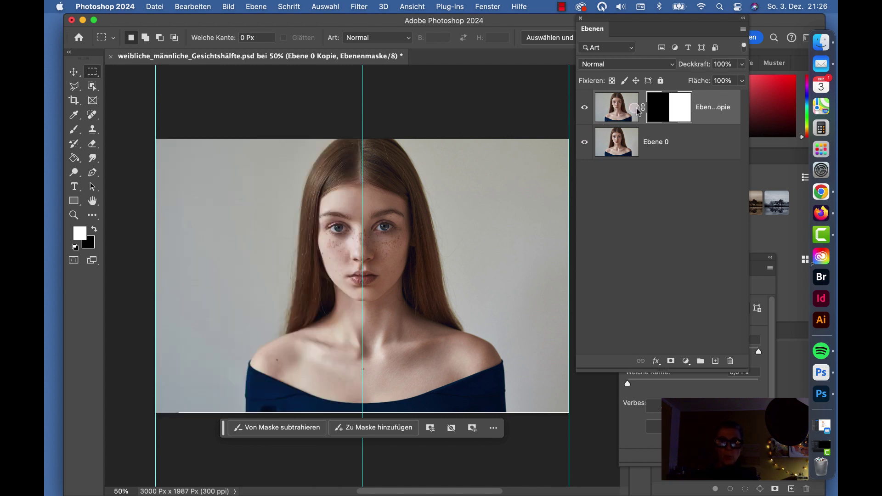
- Duplicate the masked copy as Ebene 0 Kopie 2 and flip it horizontally
{"action": "key", "text": "super+j"}
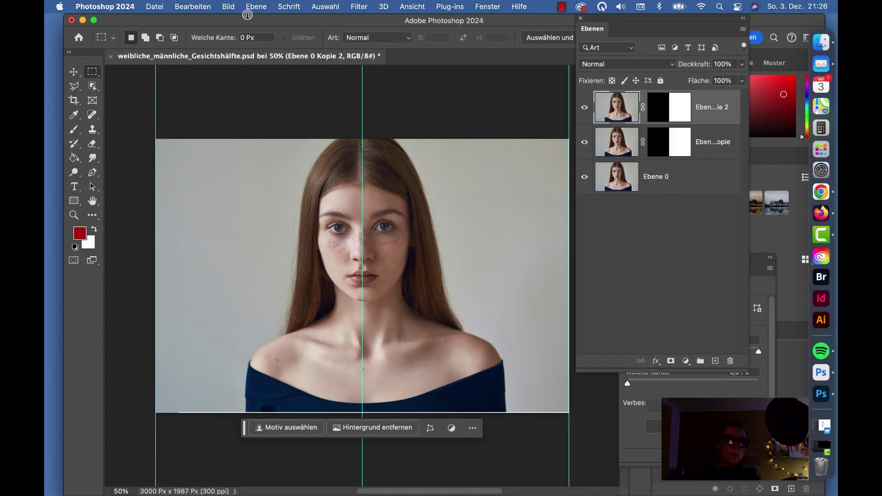
{"action": "left_click", "coordinate": [193, 7]}
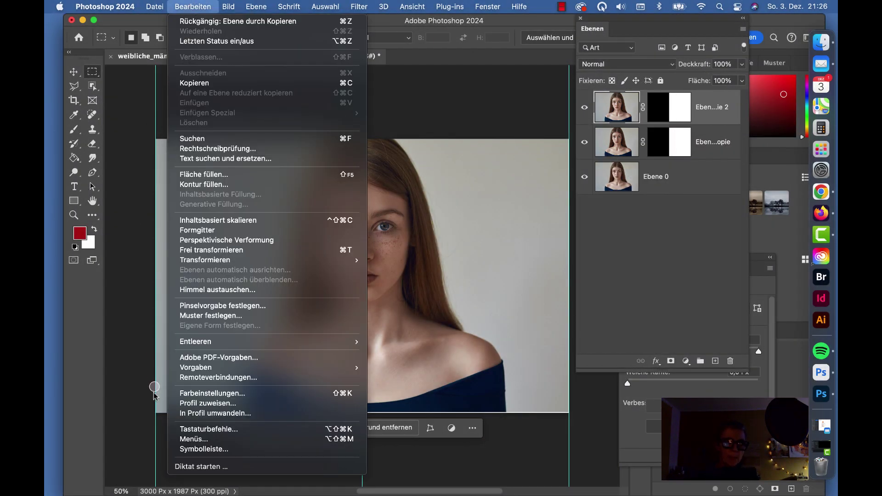
{"action": "mouse_move", "coordinate": [262, 260]}
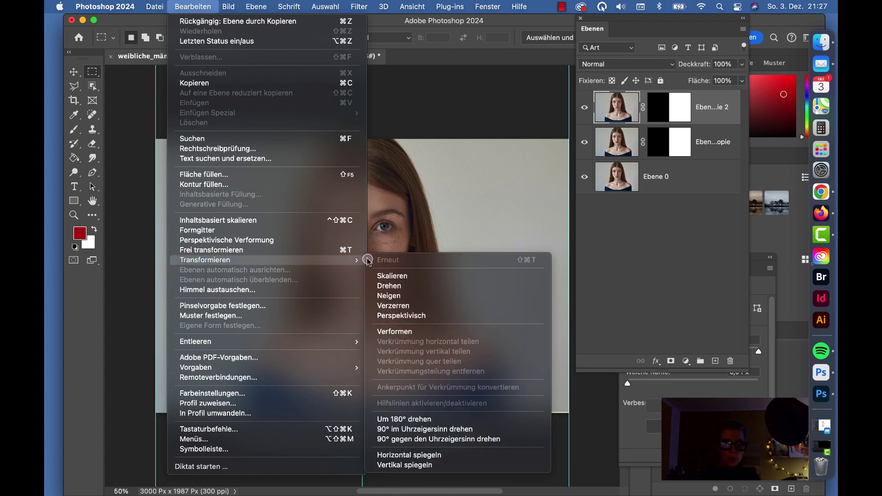
{"action": "left_click", "coordinate": [416, 455]}
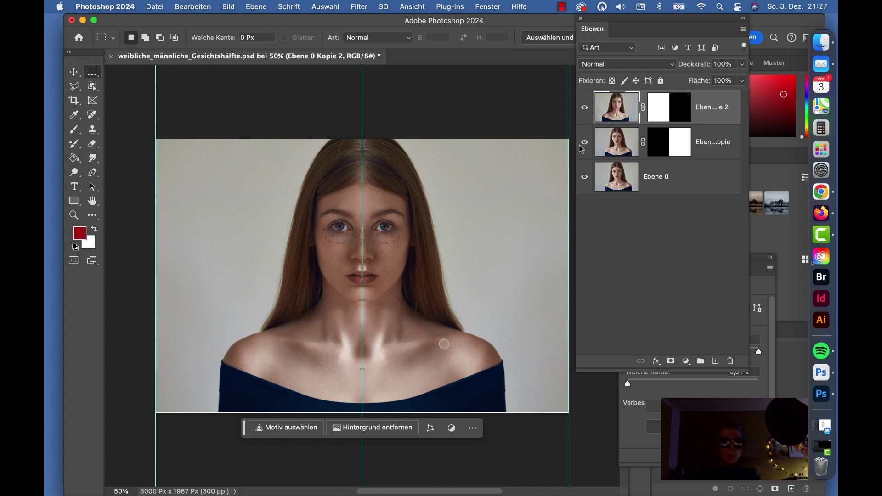
{"action": "left_click", "coordinate": [600, 152]}
{"action": "left_click", "coordinate": [580, 176]}
{"action": "left_click", "coordinate": [704, 143]}
- Duplicate Ebene 0 Kopie 2 as Ebene 0 Kopie 3 and invert its layer mask
{"action": "left_click", "coordinate": [711, 105]}
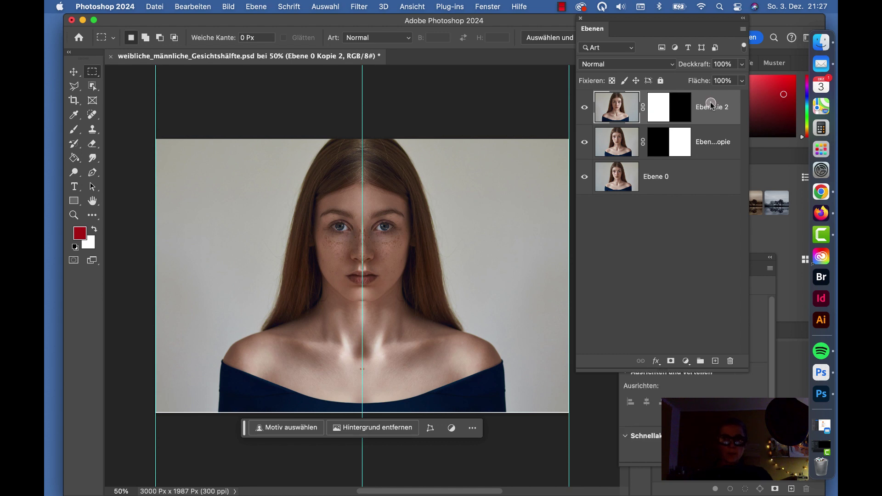
{"action": "key", "text": "super+j"}
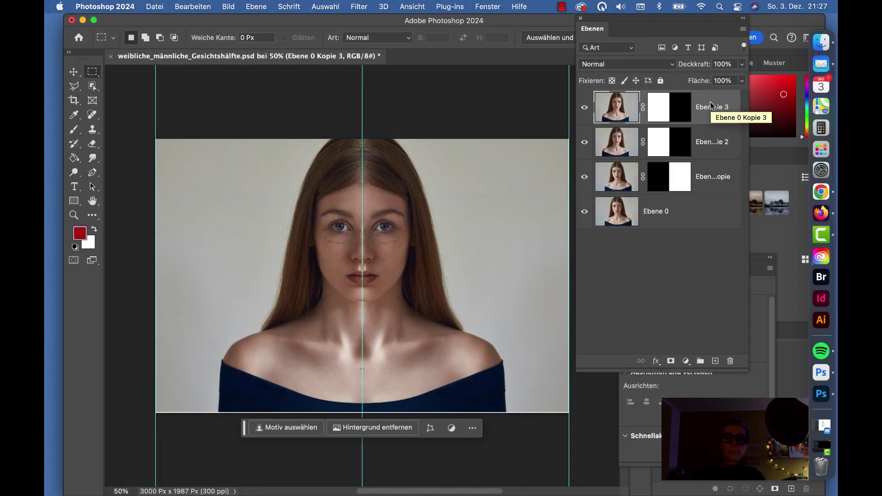
{"action": "left_click_drag", "start_coordinate": [674, 101], "coordinate": [668, 128]}
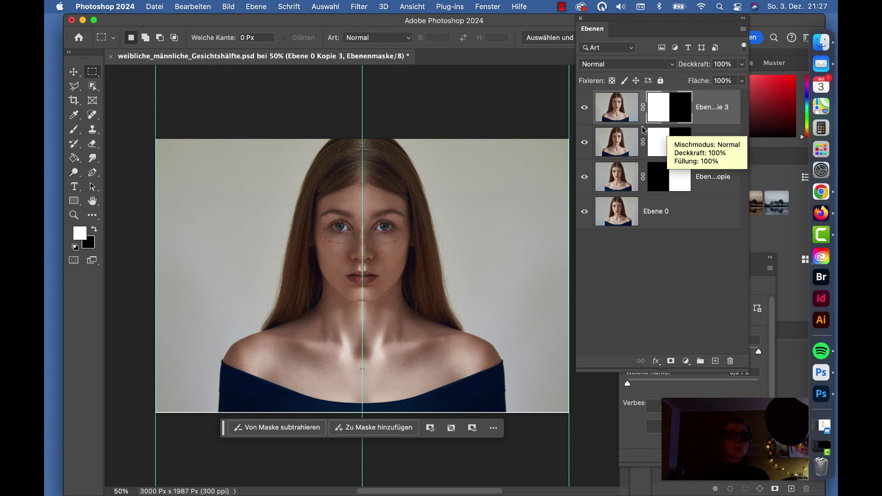
{"action": "left_click", "coordinate": [226, 7]}
{"action": "mouse_move", "coordinate": [246, 37]}
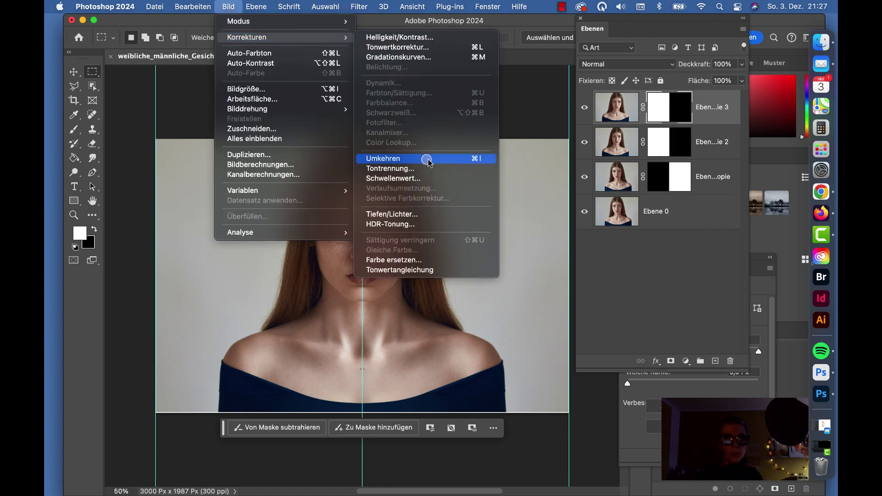
{"action": "left_click", "coordinate": [473, 161]}
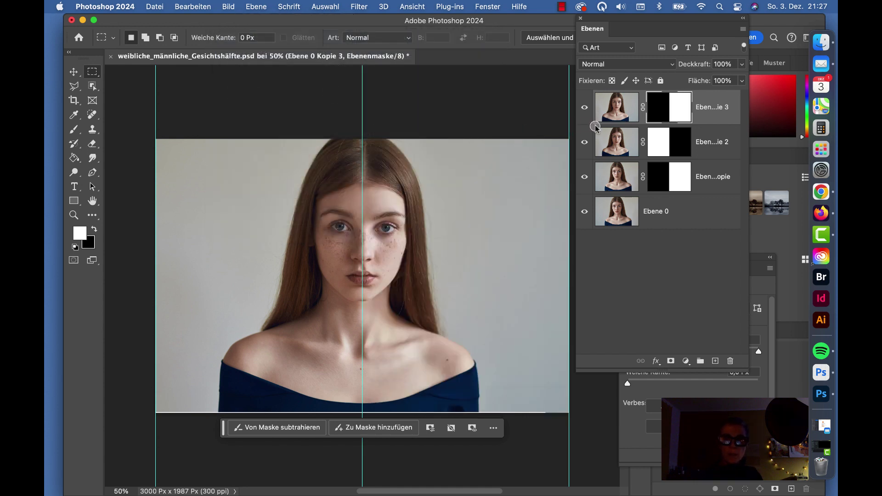
- Hide Ebene 0 Kopie 2, Ebene 0 Kopie and Ebene 0, then target Kopie 3's image
{"action": "left_click", "coordinate": [585, 141]}
{"action": "left_click", "coordinate": [584, 176]}
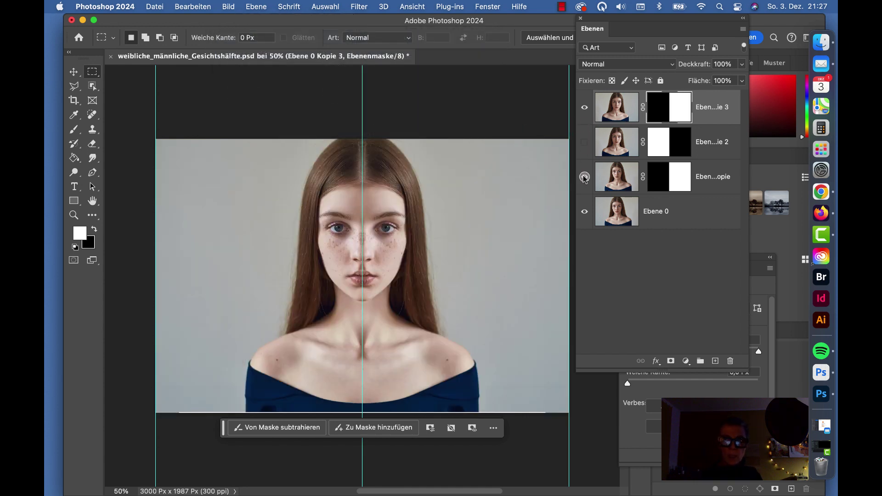
{"action": "left_click", "coordinate": [581, 211]}
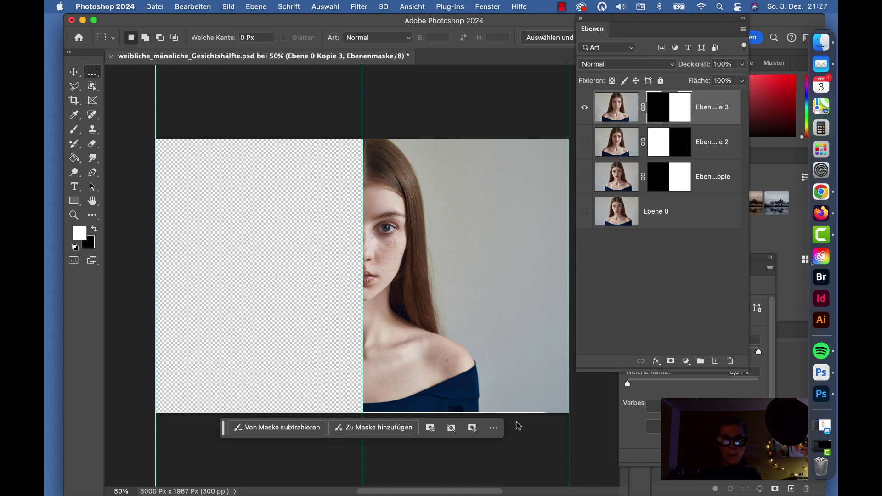
{"action": "left_click", "coordinate": [607, 106]}
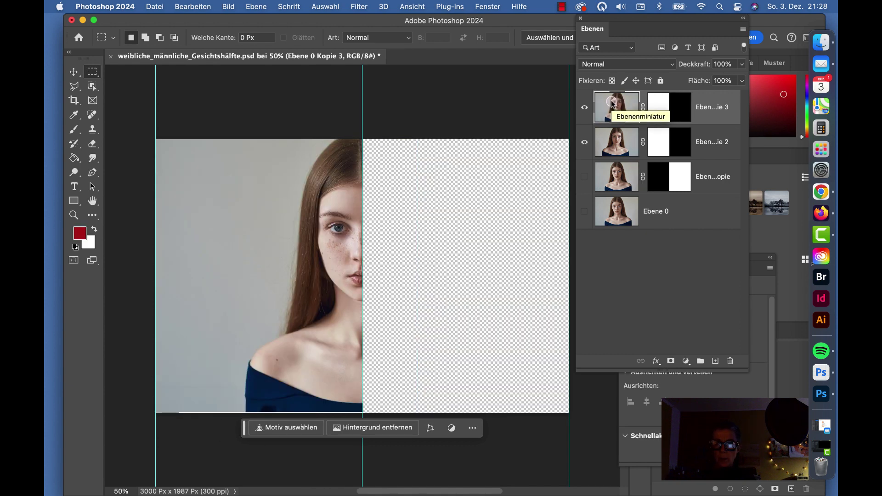
- Duplicate the half-face layer as Ebene 0 Kopie 4 and flip it horizontally
{"action": "key", "text": "super+j"}
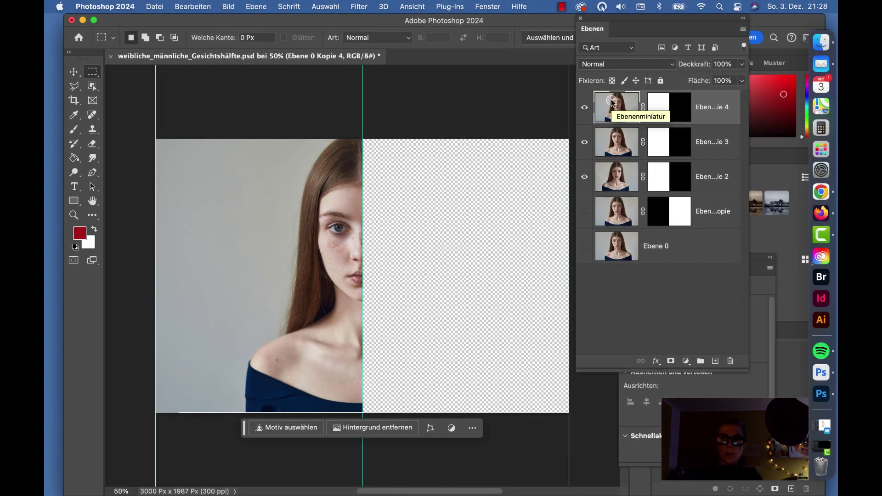
{"action": "left_click", "coordinate": [193, 7]}
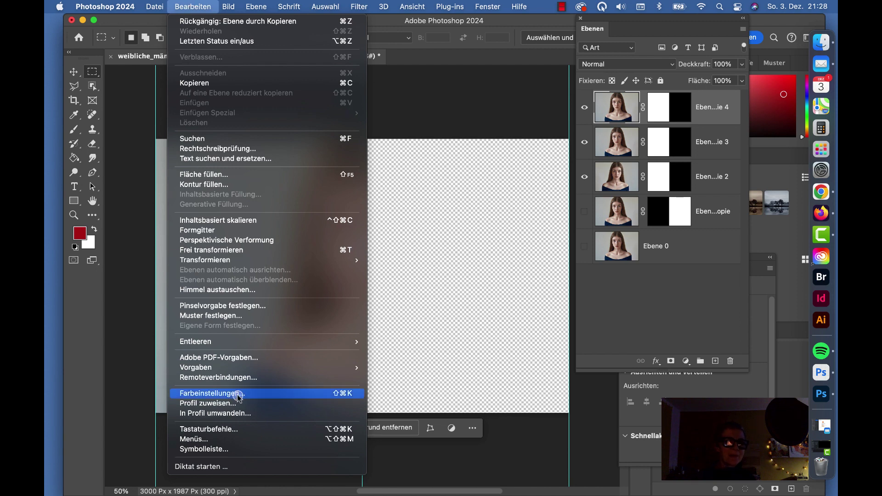
{"action": "mouse_move", "coordinate": [205, 260]}
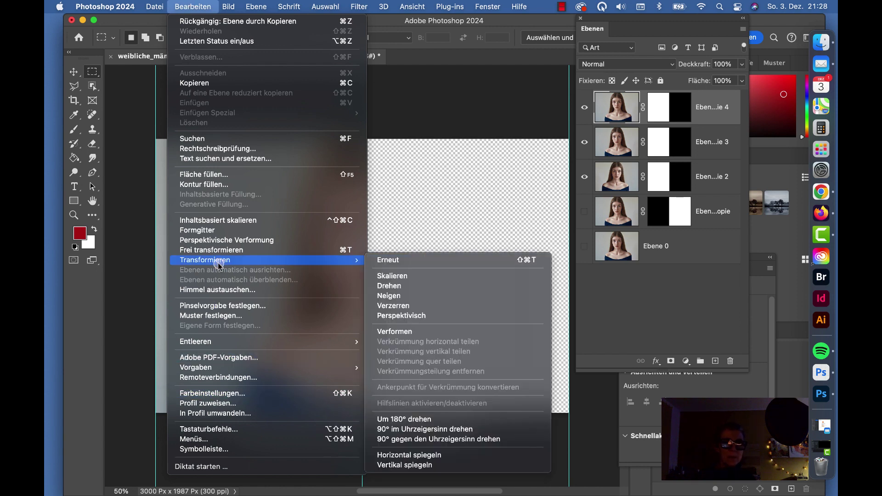
{"action": "left_click", "coordinate": [404, 455]}
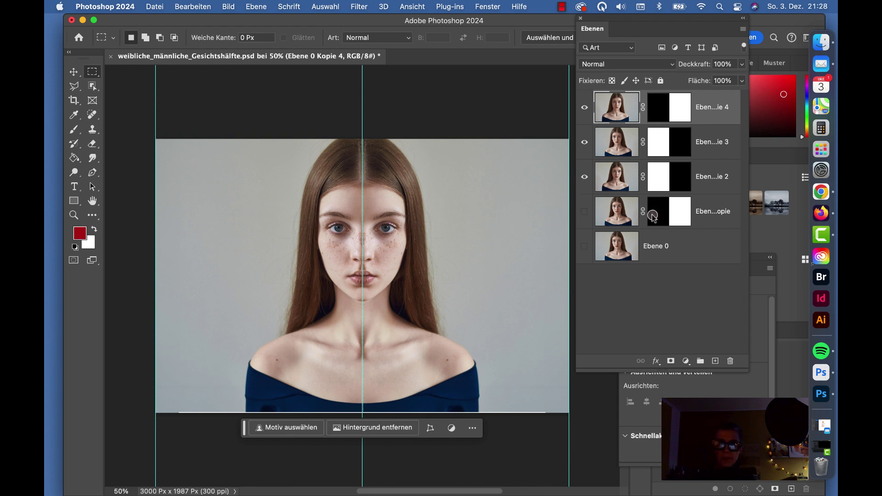
- Toggle Kopie 3's visibility to compare, then select both Kopie 4 and Kopie 3
{"action": "left_click", "coordinate": [584, 143]}
{"action": "left_click", "coordinate": [584, 140]}
{"action": "left_click", "coordinate": [606, 145]}
{"action": "left_click", "coordinate": [606, 115]}
{"action": "left_click", "coordinate": [609, 148]}
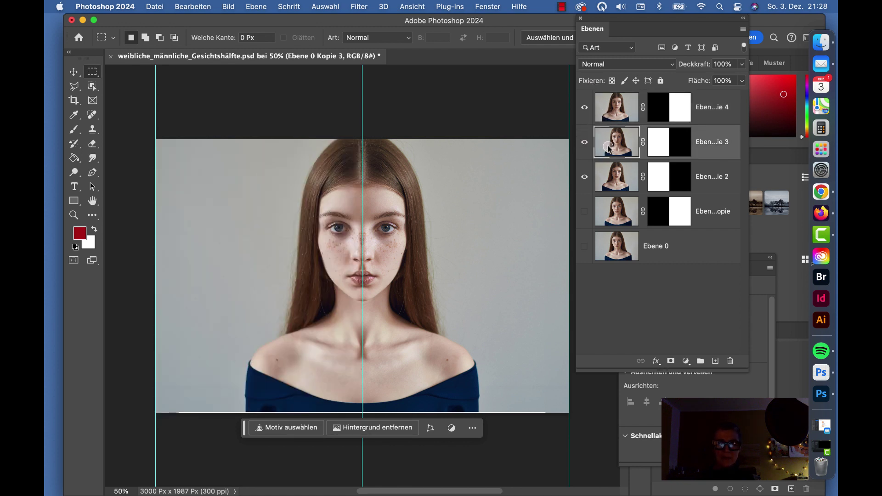
{"action": "left_click", "coordinate": [616, 116], "text": "shift"}
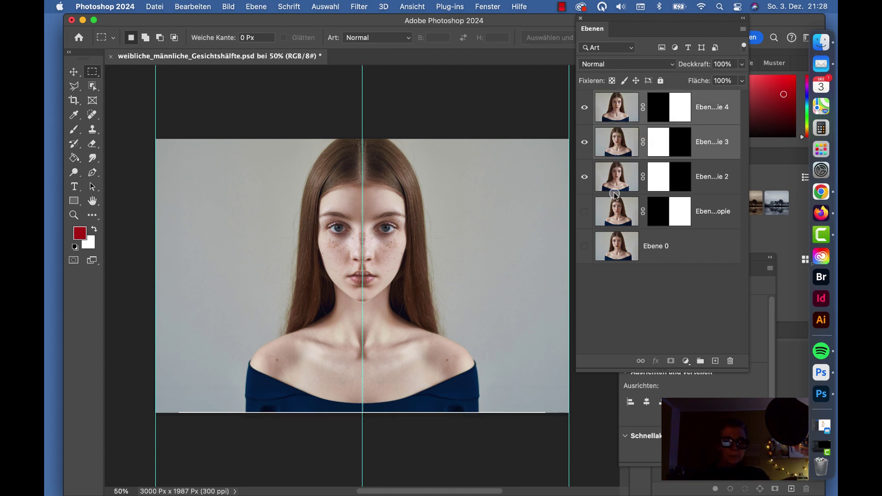
- Group Kopie 3/4 into Gruppe 1, and Kopie 2 with the visible Ebene 0 Kopie into Gruppe 2
{"action": "key", "text": "super+g"}
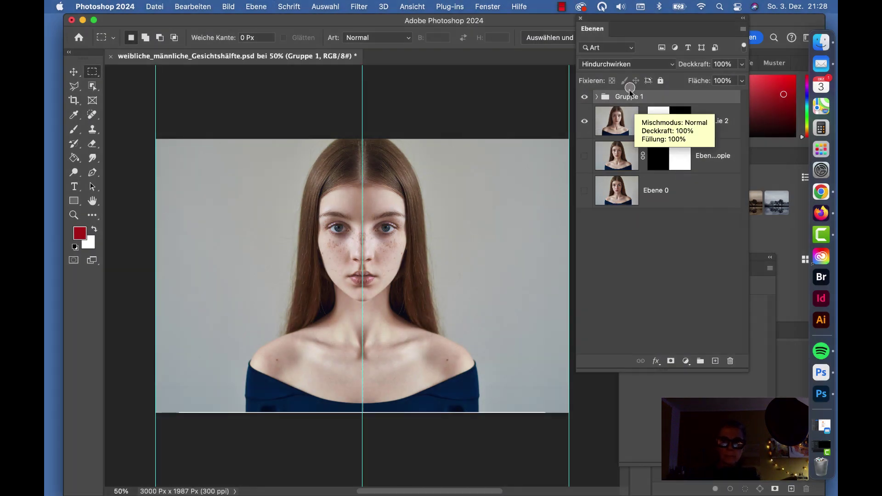
{"action": "left_click", "coordinate": [602, 133]}
{"action": "left_click", "coordinate": [584, 156]}
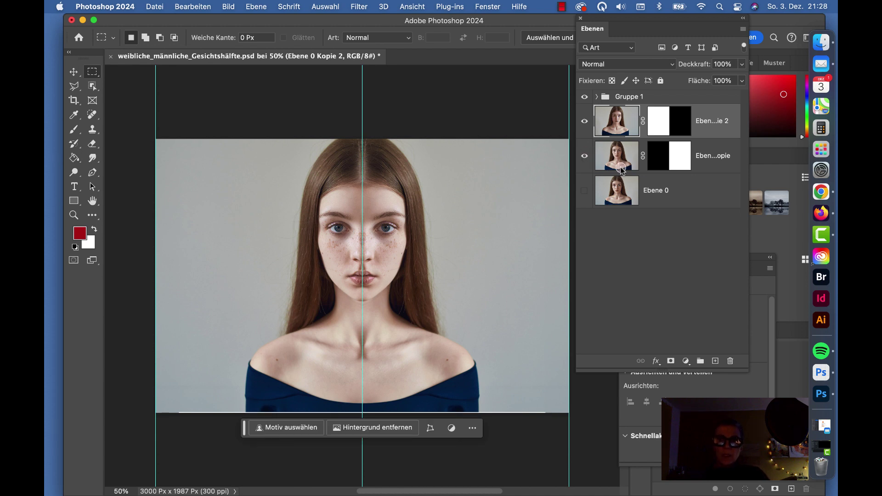
{"action": "left_click", "coordinate": [612, 158], "text": "shift"}
{"action": "key", "text": "super+g"}
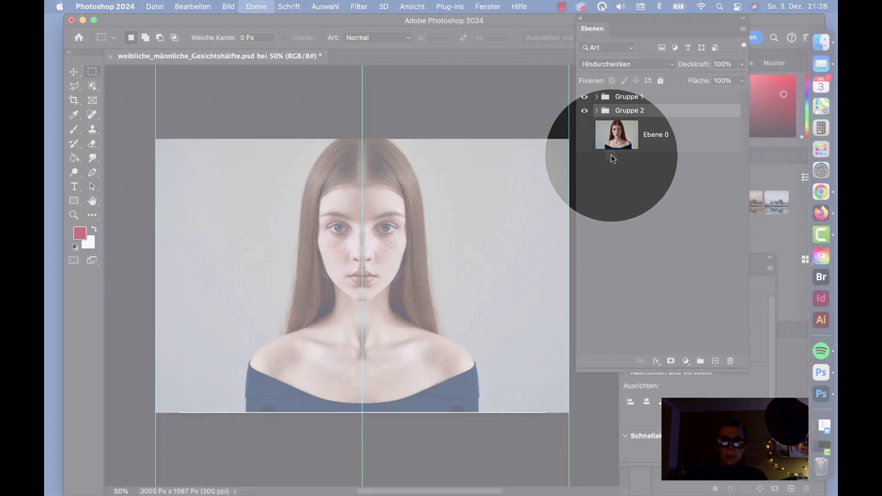
- Hide and reshow Gruppe 1 to compare the versions, then make Ebene 0 visible
{"action": "left_click", "coordinate": [583, 99]}
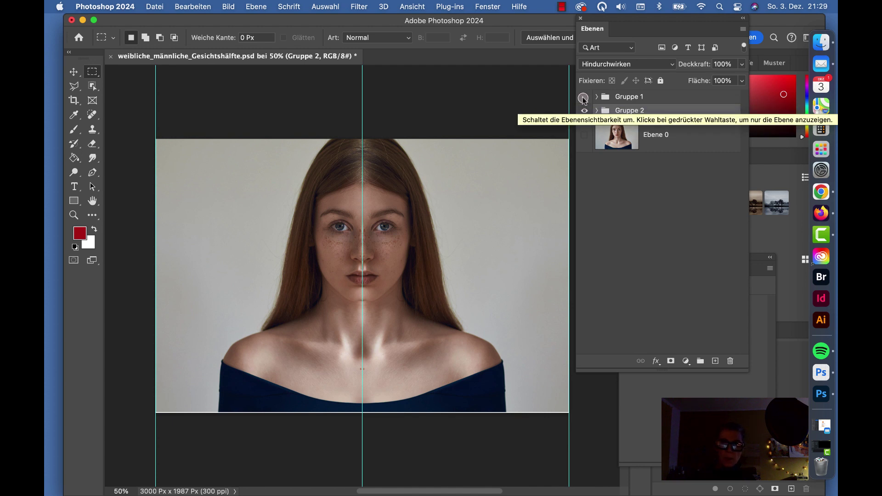
{"action": "left_click", "coordinate": [584, 99]}
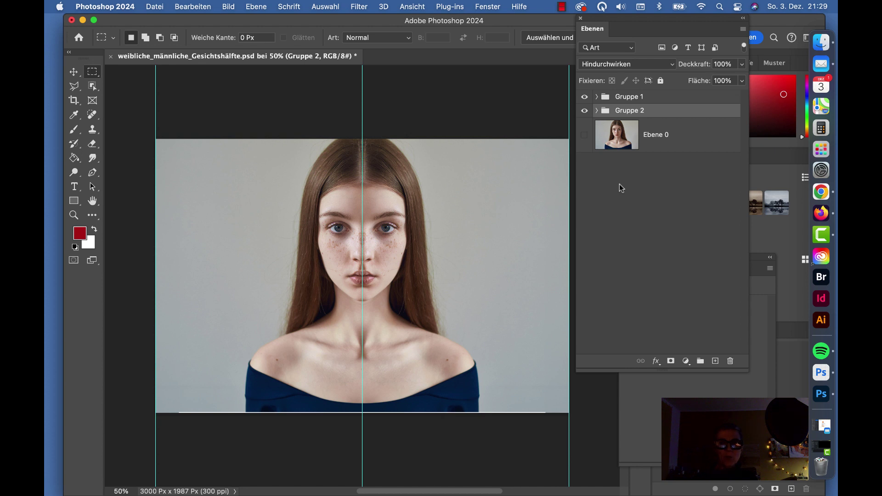
{"action": "left_click", "coordinate": [583, 136]}
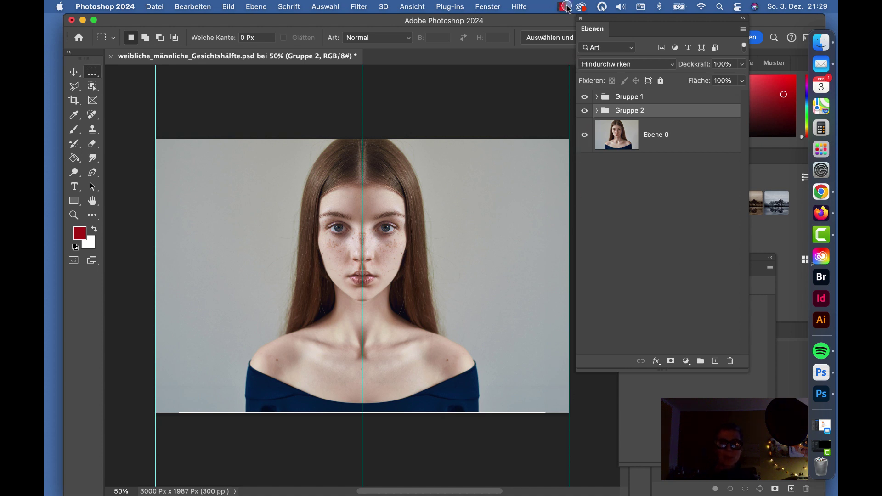